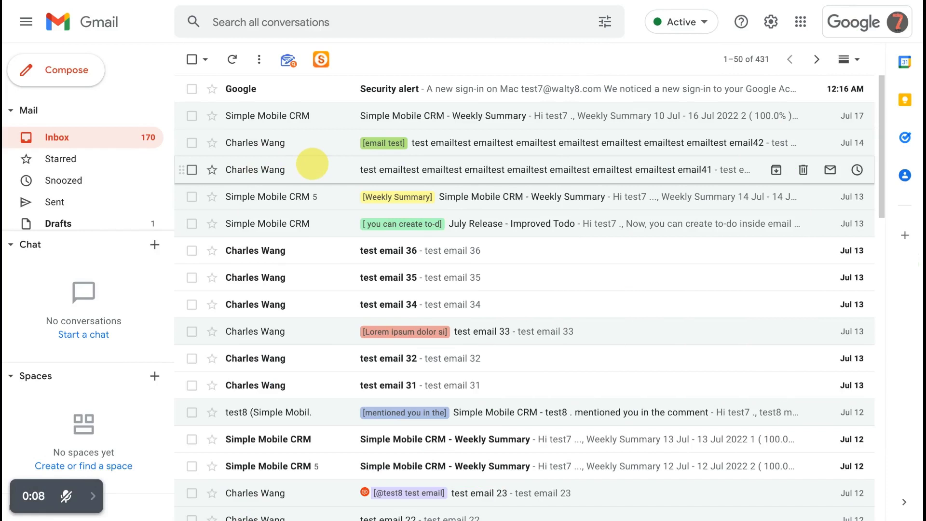
# Step: Compose the Happy weekend test email and schedule it for a custom time: Jul 23, 2022, 8:54 AM
pyautogui.click(49, 74)
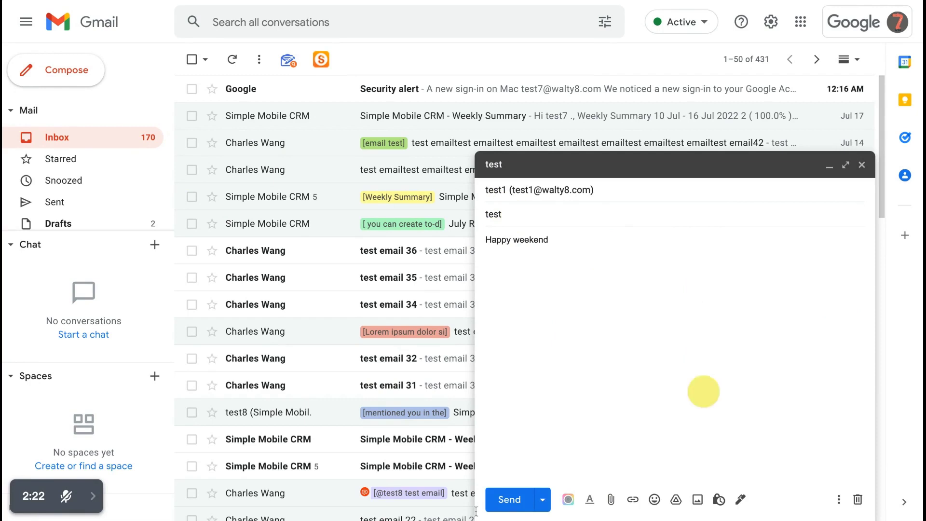
pyautogui.click(543, 500)
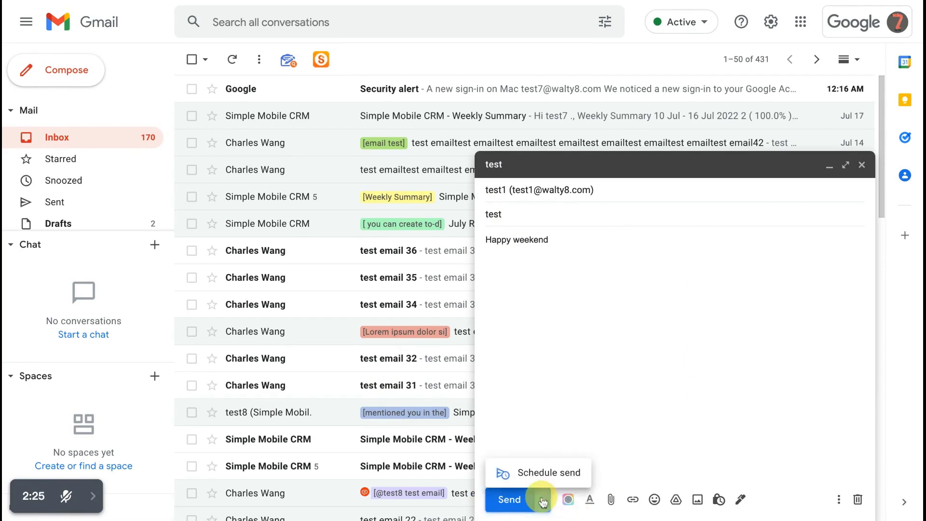
pyautogui.click(549, 474)
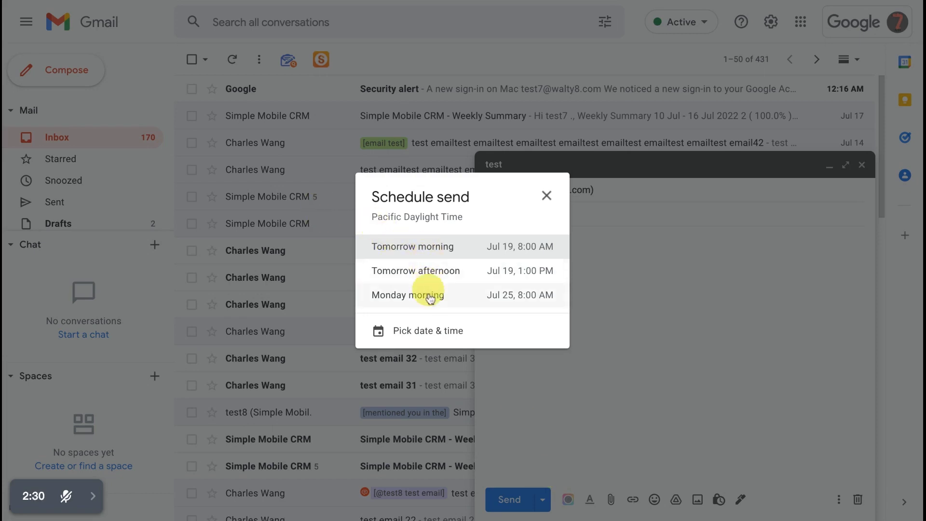
pyautogui.click(437, 337)
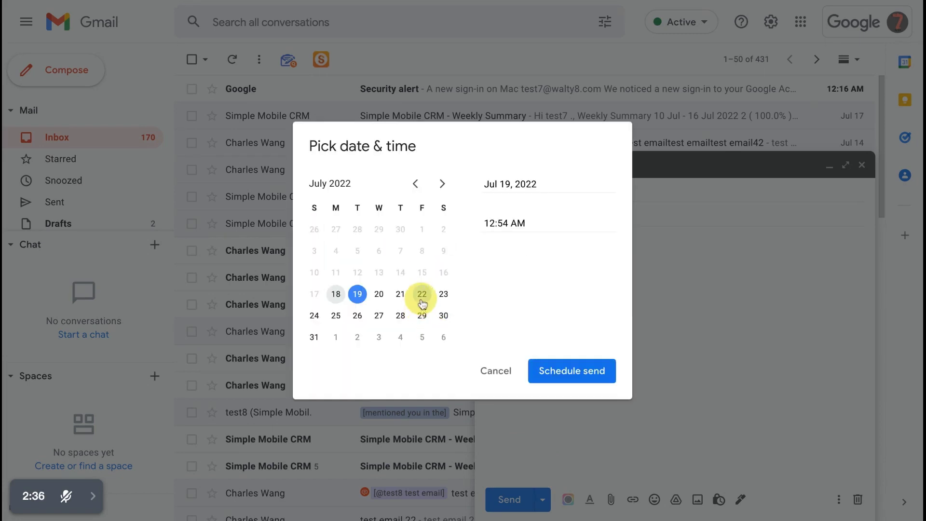
pyautogui.click(444, 295)
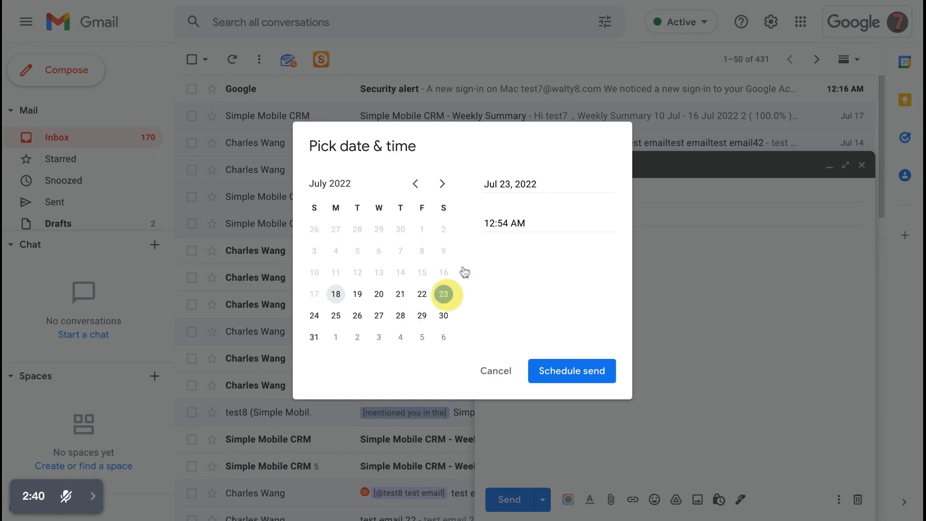
pyautogui.click(497, 223)
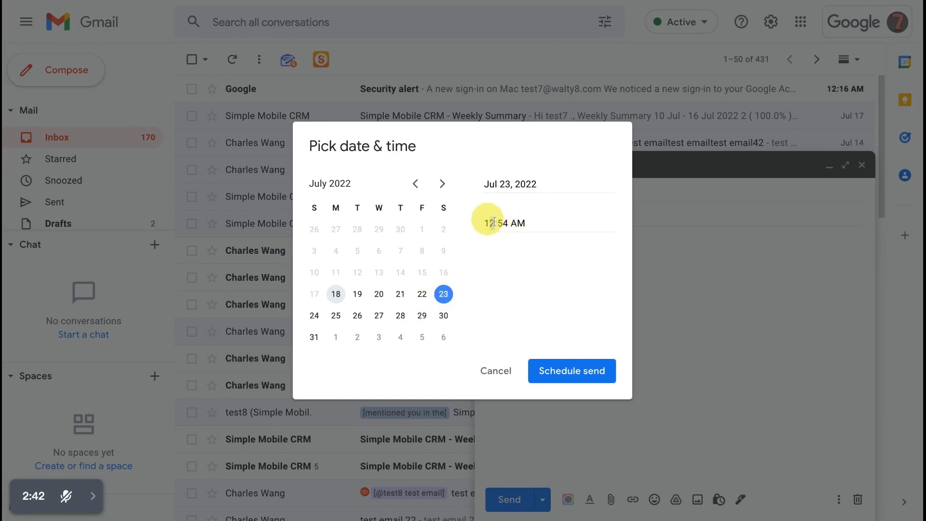
pyautogui.write('8')
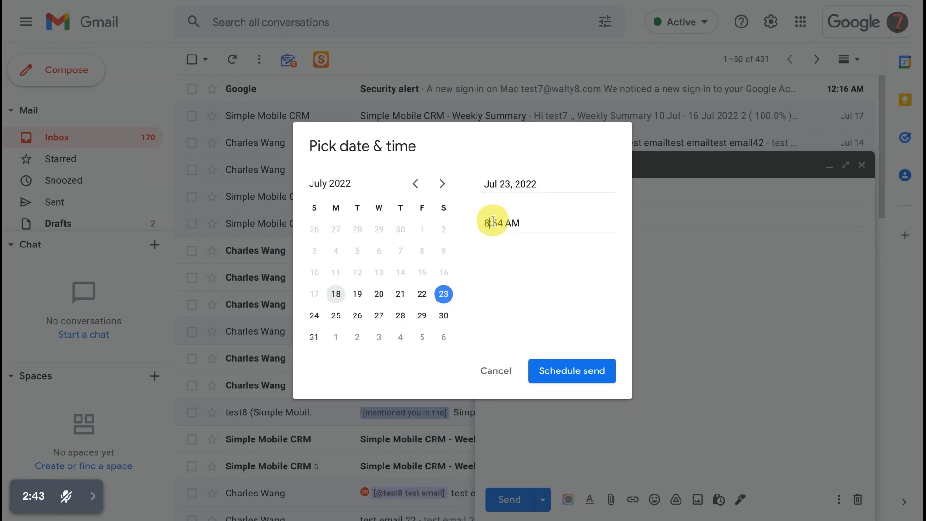
pyautogui.click(561, 375)
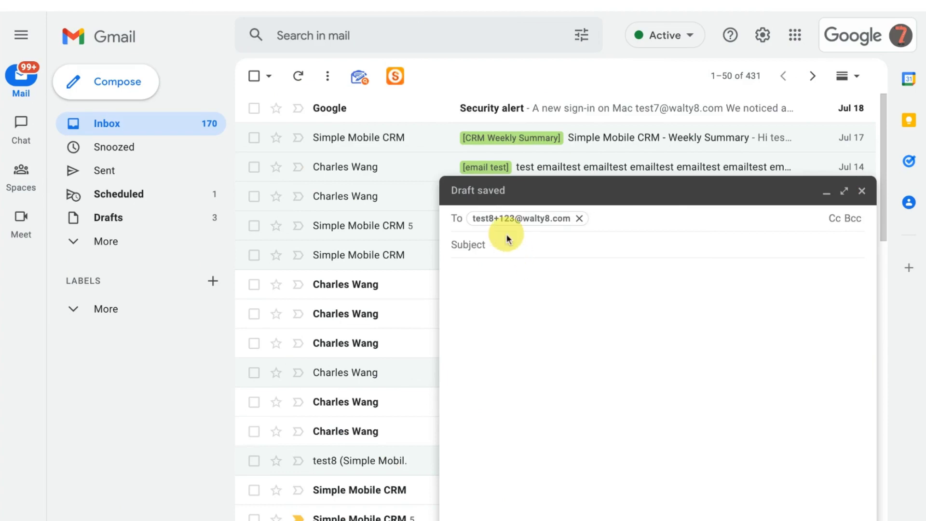
# Step: Discard the open compose draft with the Ctrl+Shift+D shortcut, leaving Drafts at 2
pyautogui.hotkey('ctrl', 'shift', 'd')
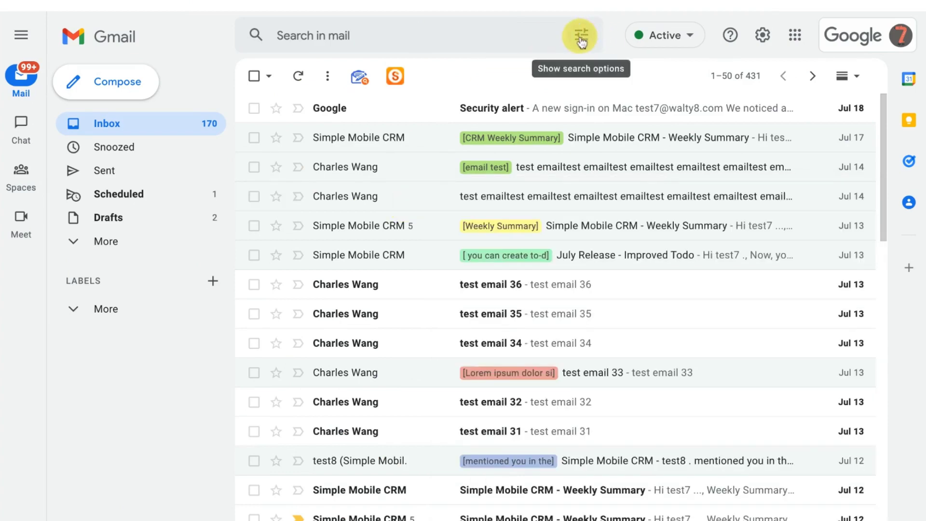
# Step: Create a filter for mail To the pasted +hello alias that stars it and always marks it important
pyautogui.click(582, 43)
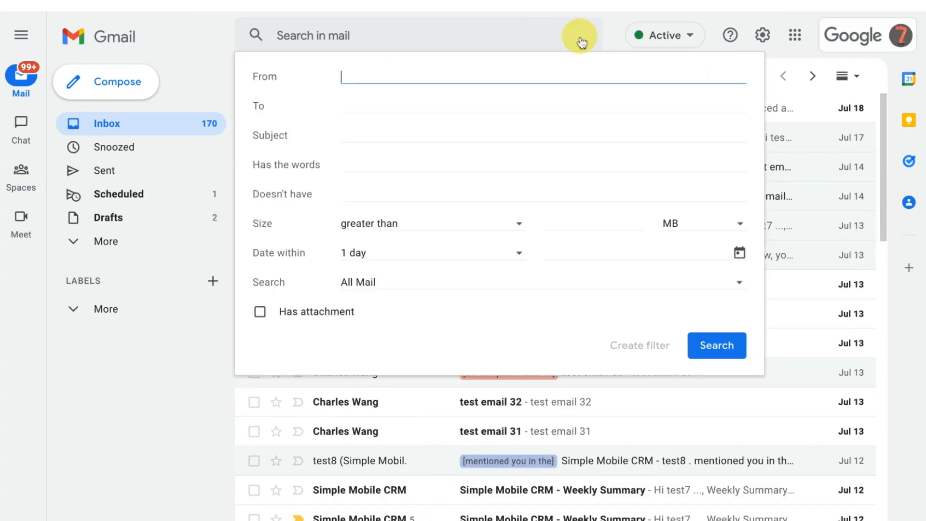
pyautogui.click(360, 104)
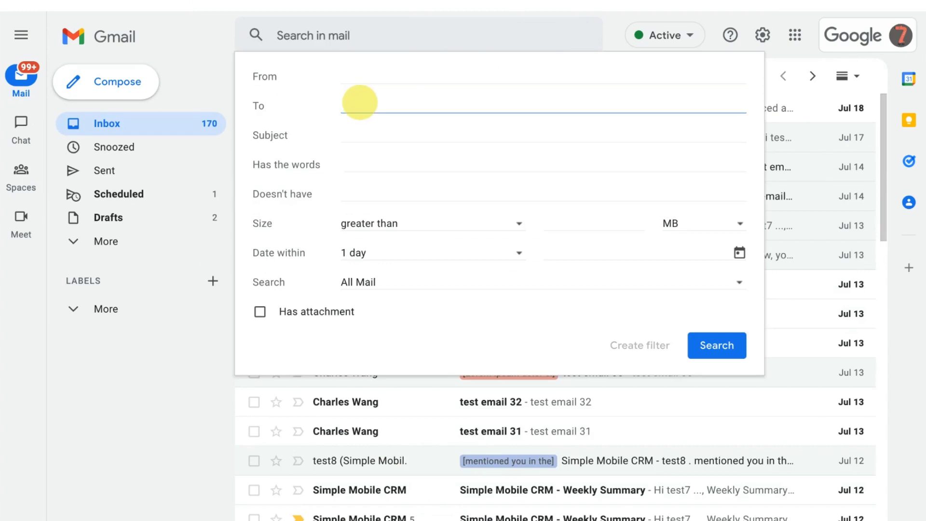
pyautogui.hotkey('ctrl', 'v')
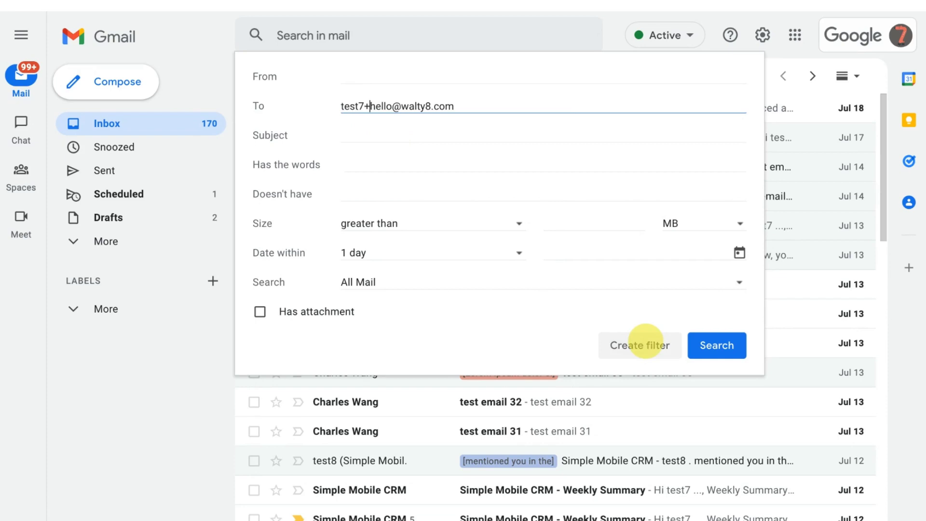
pyautogui.click(645, 343)
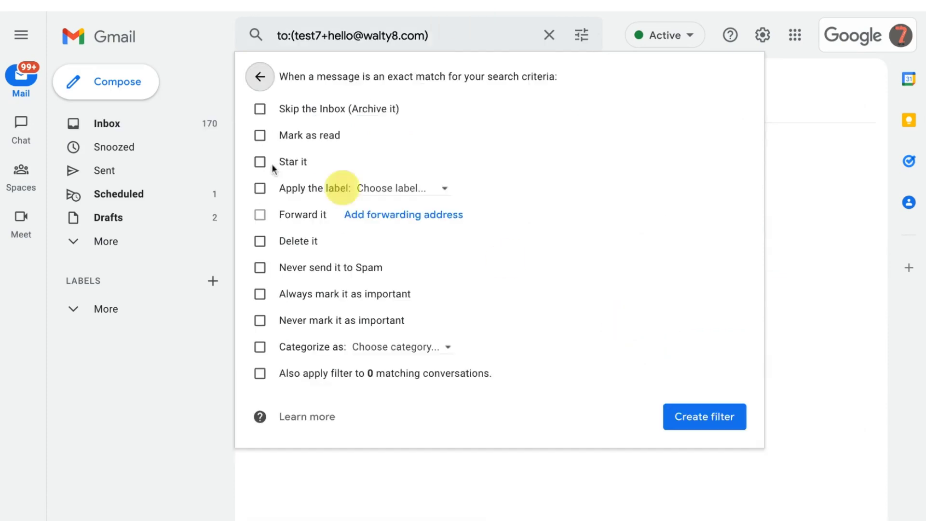
pyautogui.click(260, 161)
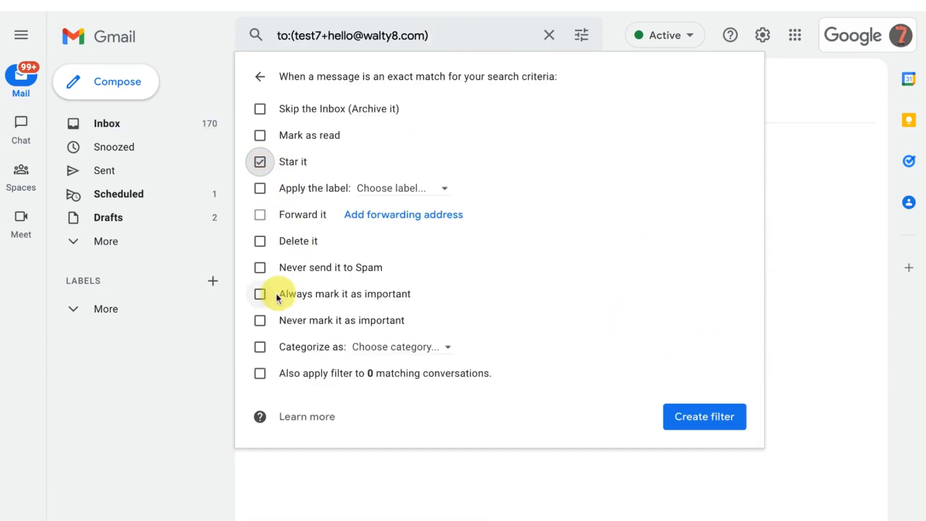
pyautogui.click(260, 295)
pyautogui.click(694, 413)
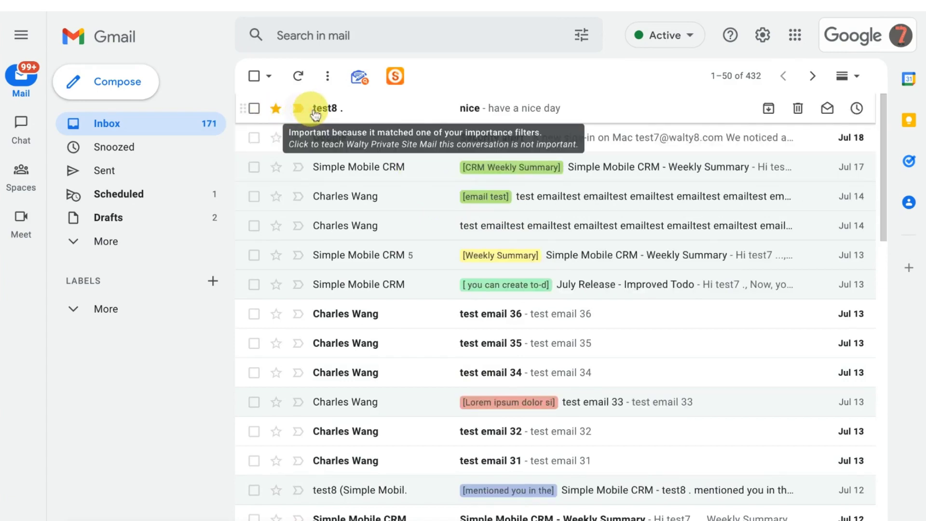
pyautogui.click(499, 111)
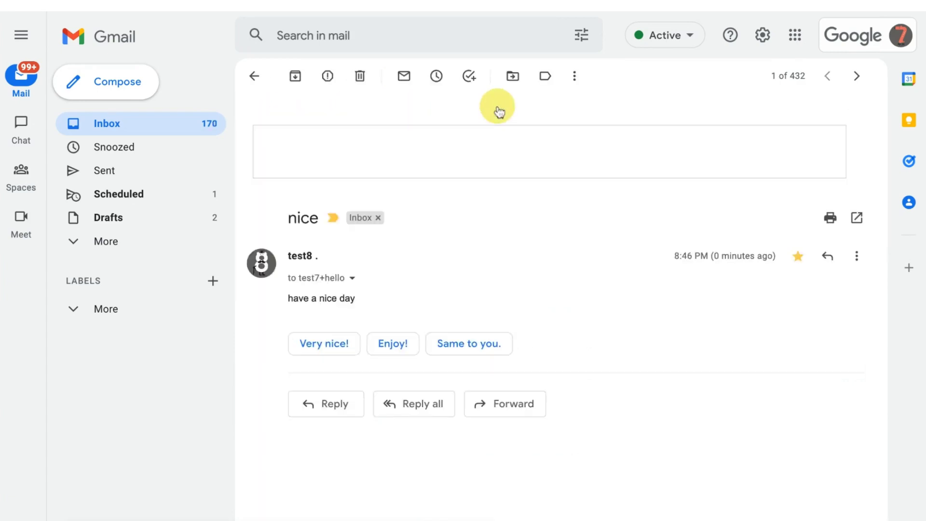
pyautogui.click(353, 282)
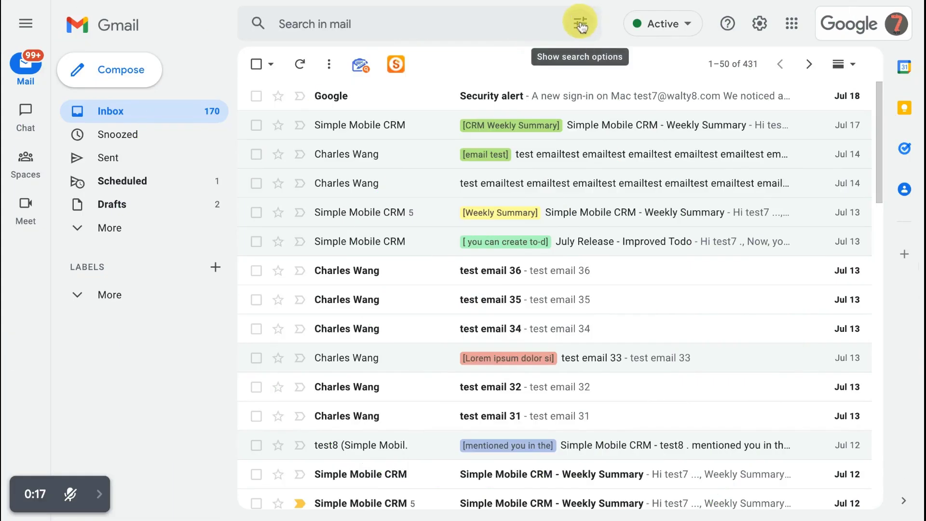
# Step: Create a filter that marks messages From the test sender's address as read
pyautogui.click(581, 25)
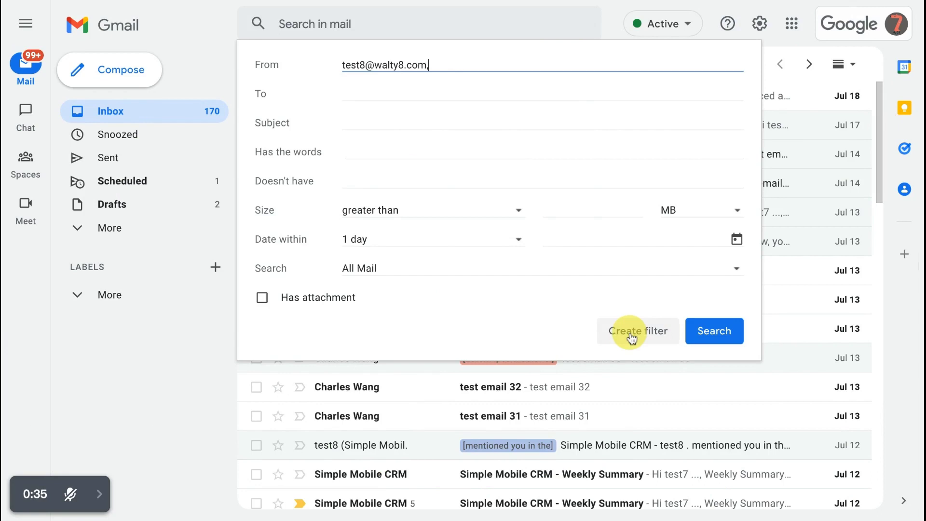
pyautogui.click(632, 332)
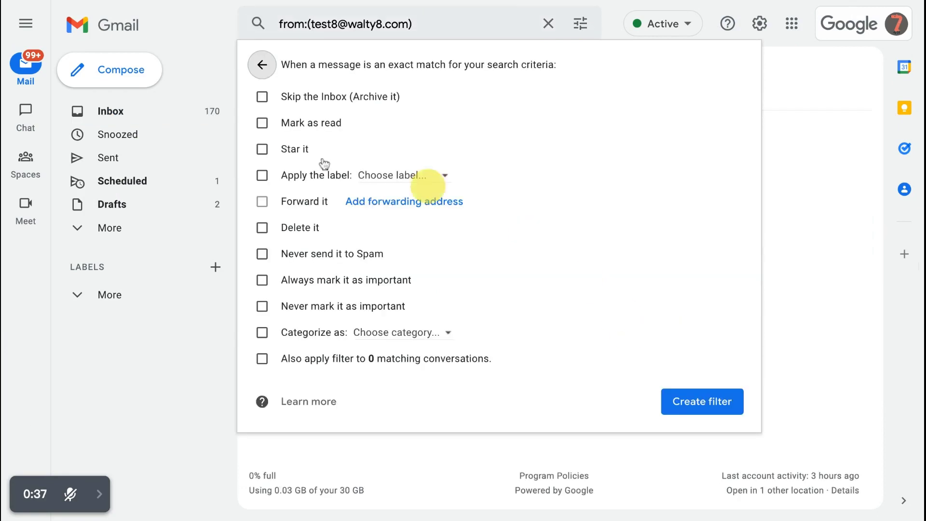
pyautogui.click(261, 124)
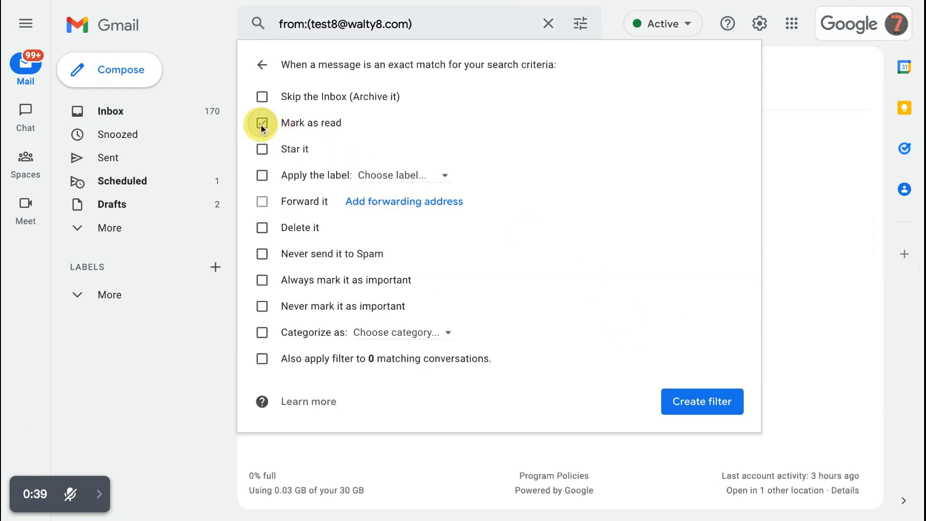
pyautogui.click(702, 409)
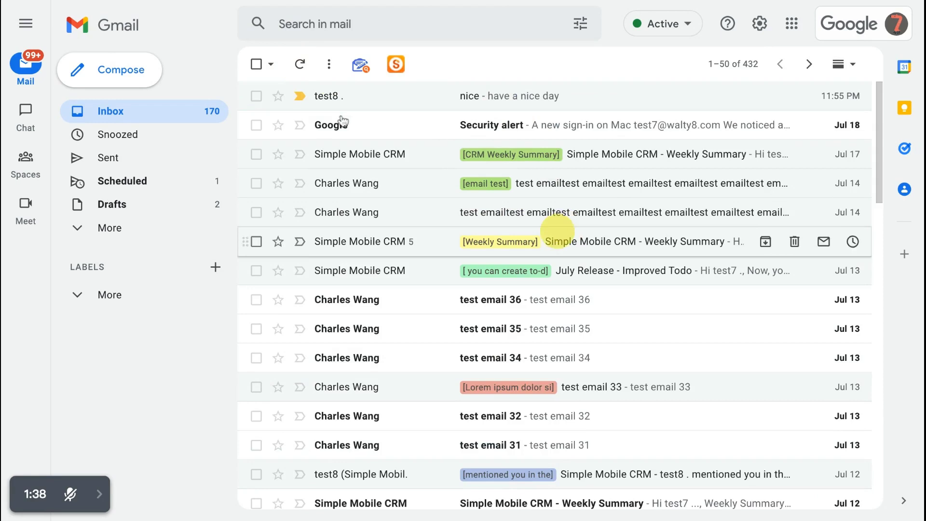
pyautogui.moveTo(338, 96)
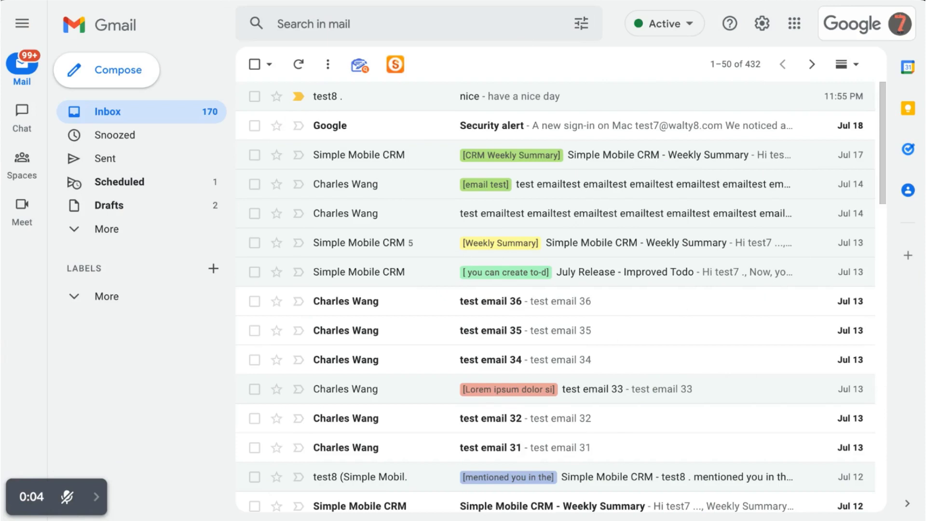
# Step: Search is:unread in:inbox, select every matching conversation, and confirm marking them all as read
pyautogui.click(303, 25)
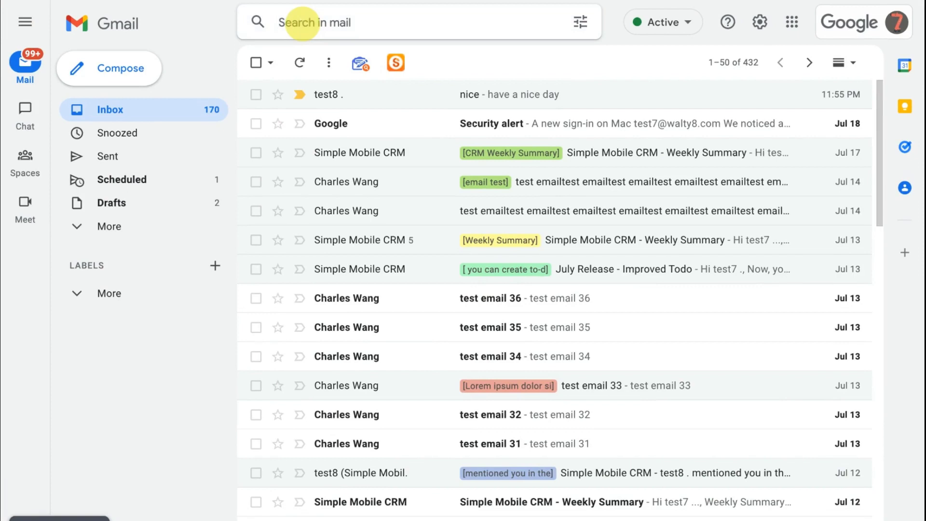
pyautogui.write('is:unread in:inbox')
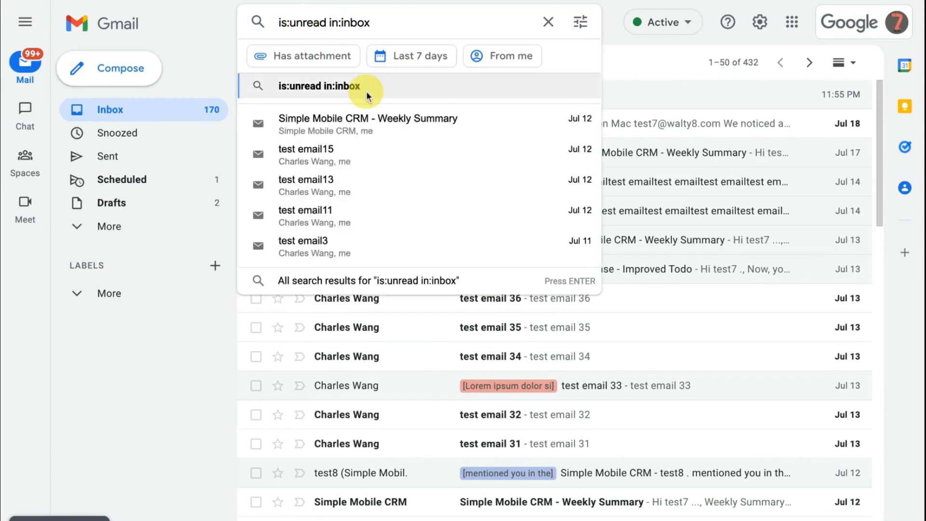
pyautogui.click(366, 92)
pyautogui.click(256, 101)
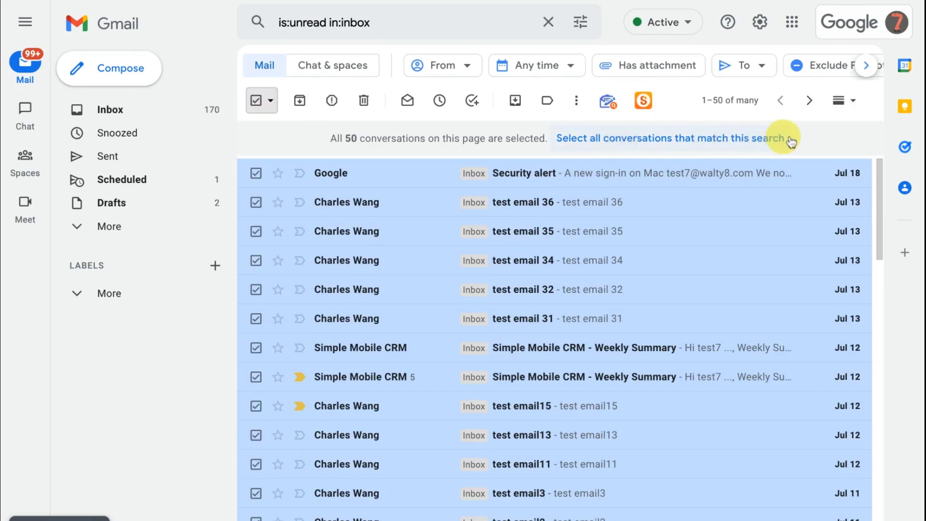
pyautogui.tripleClick(720, 149)
pyautogui.click(720, 141)
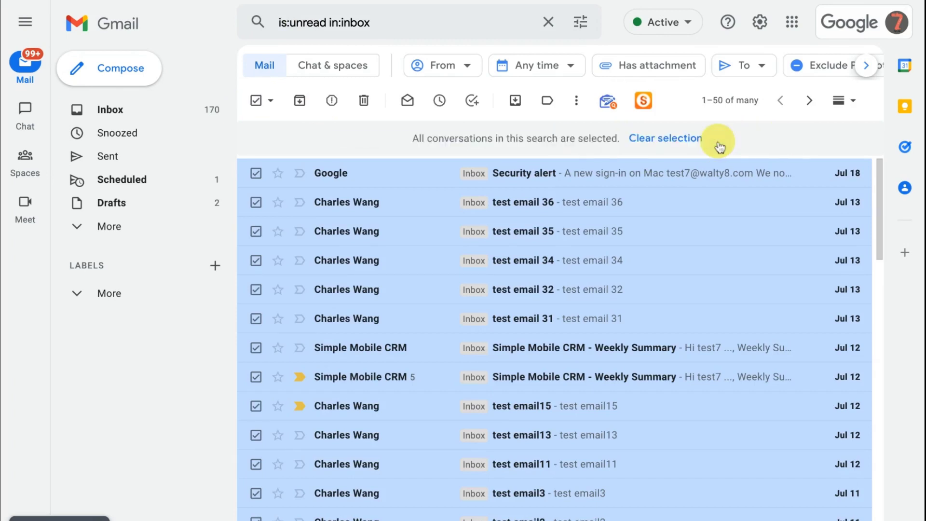
pyautogui.click(407, 102)
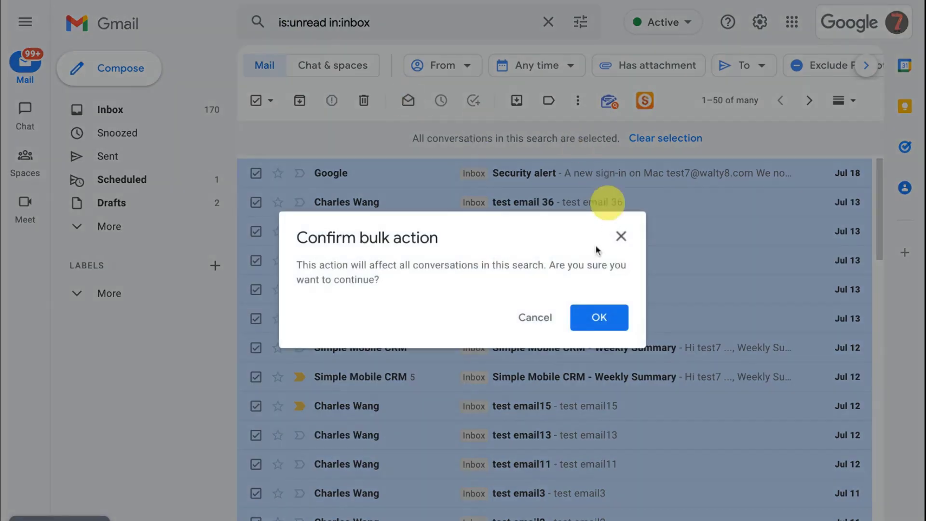
pyautogui.click(599, 319)
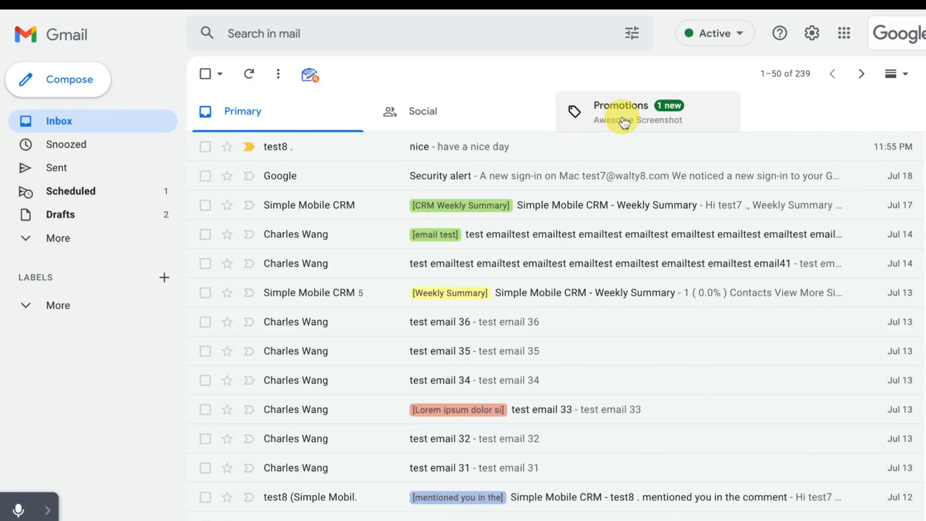
# Step: Uncheck the Promotions and Social categories in Inbox settings and save the changes
pyautogui.click(812, 33)
pyautogui.click(829, 112)
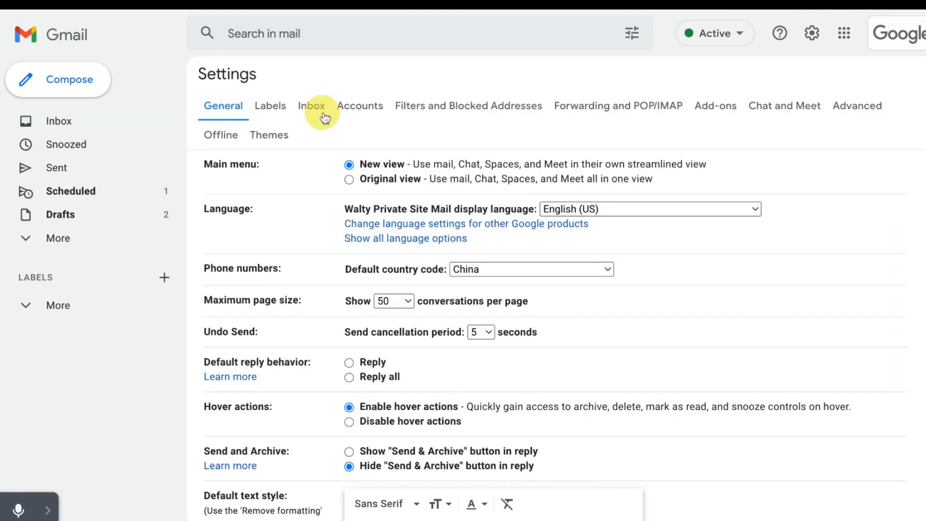
pyautogui.click(313, 107)
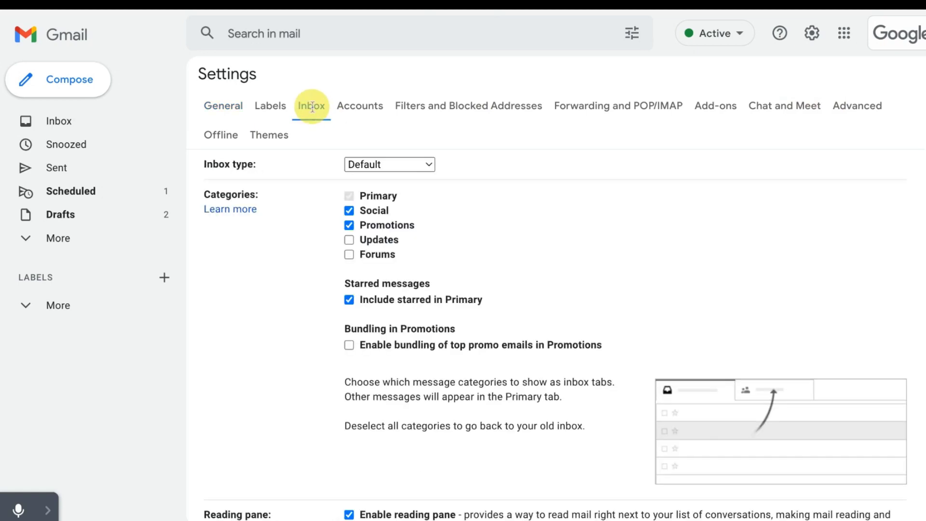
pyautogui.click(349, 226)
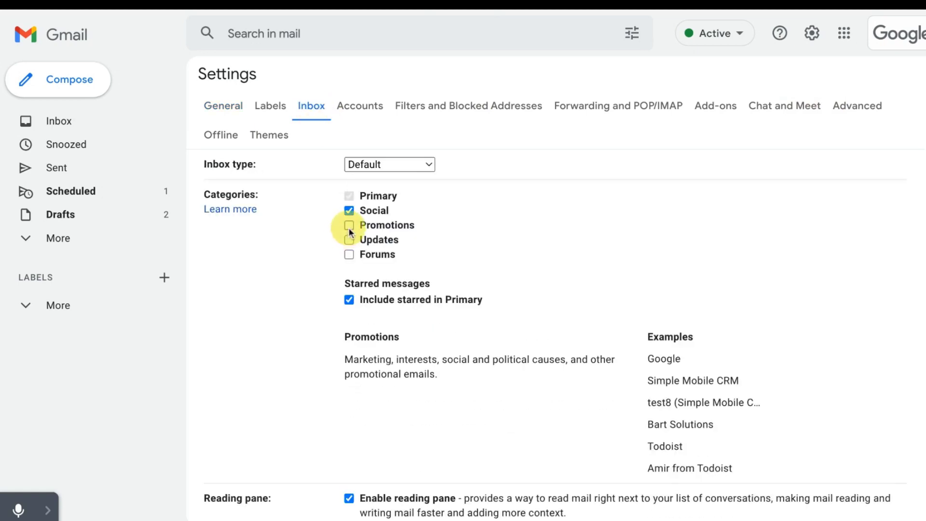
pyautogui.click(350, 214)
pyautogui.scroll(-7, 510, 241)
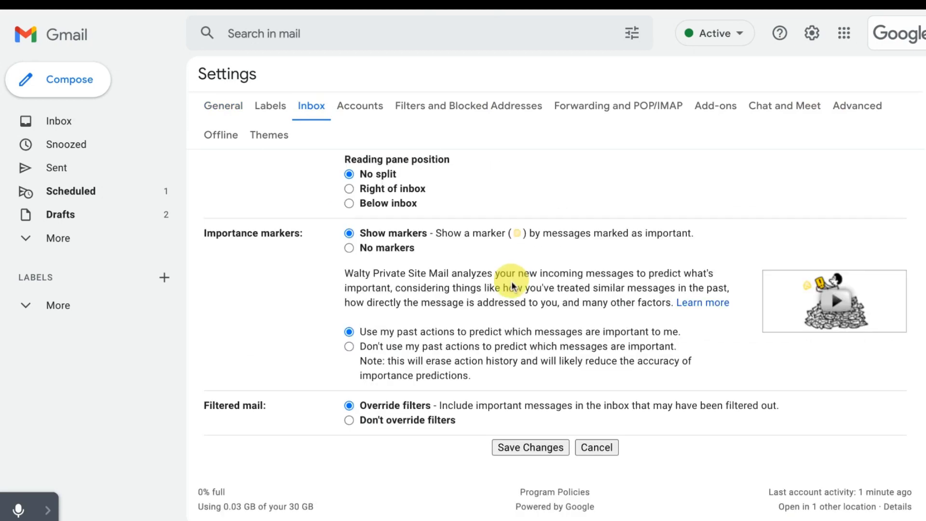
pyautogui.click(534, 451)
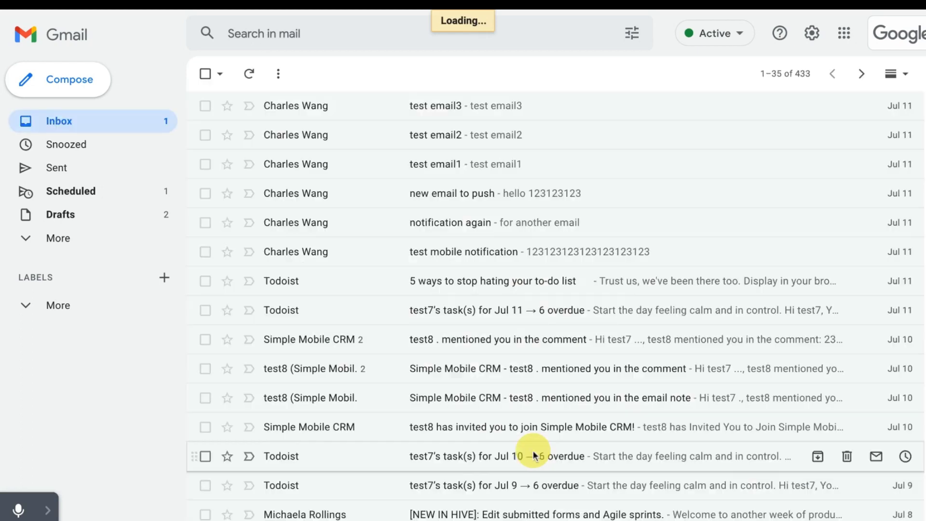
# Step: Show the Quick settings panel from the top-right gear icon
pyautogui.click(846, 106)
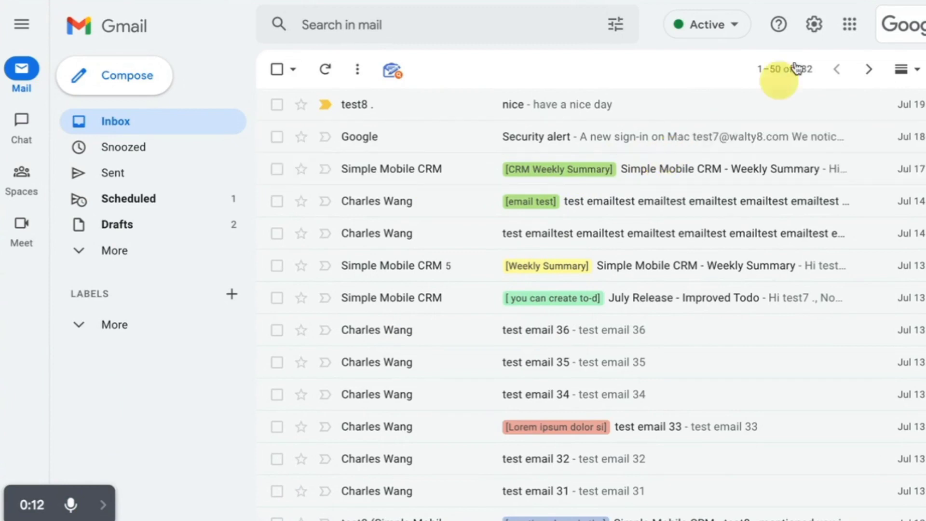
# Step: In Accounts settings, add the suggested second address under Send mail as and verify it with the emailed code
pyautogui.click(813, 32)
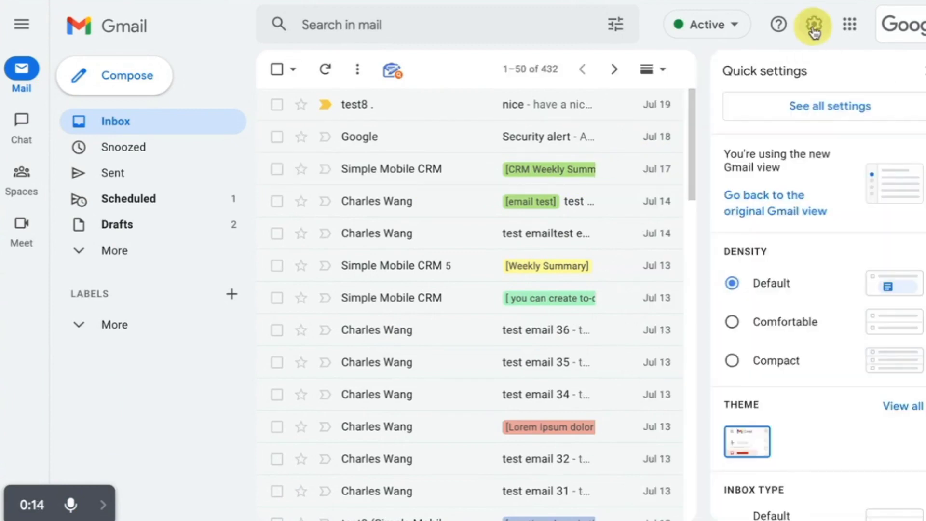
pyautogui.click(825, 107)
pyautogui.click(451, 105)
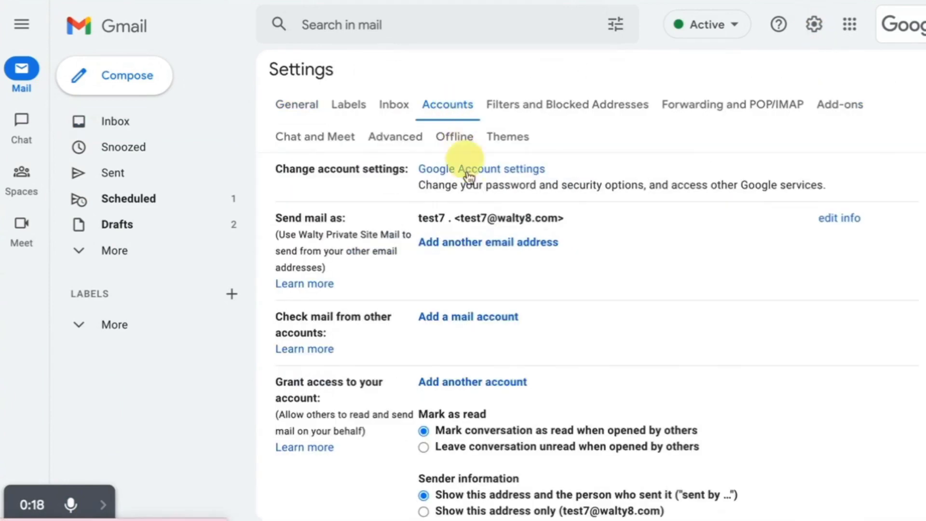
pyautogui.click(468, 244)
pyautogui.click(434, 193)
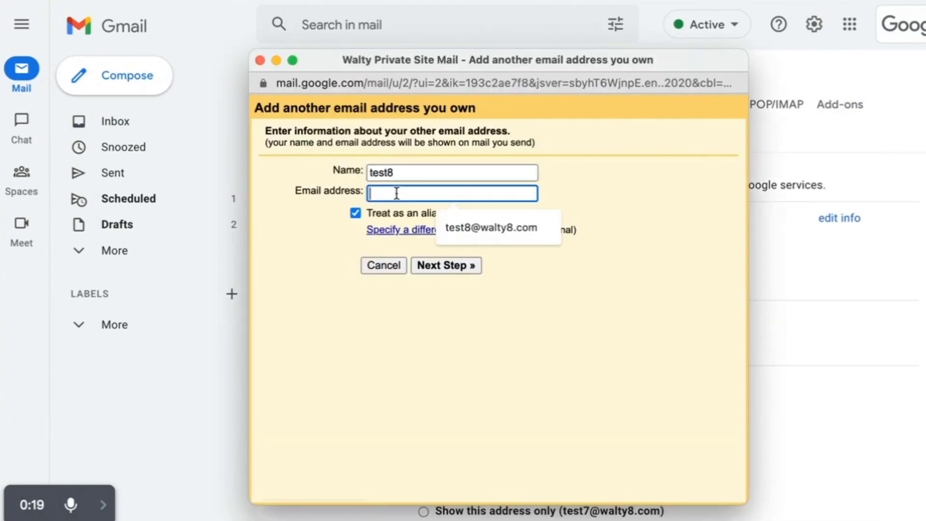
pyautogui.click(463, 225)
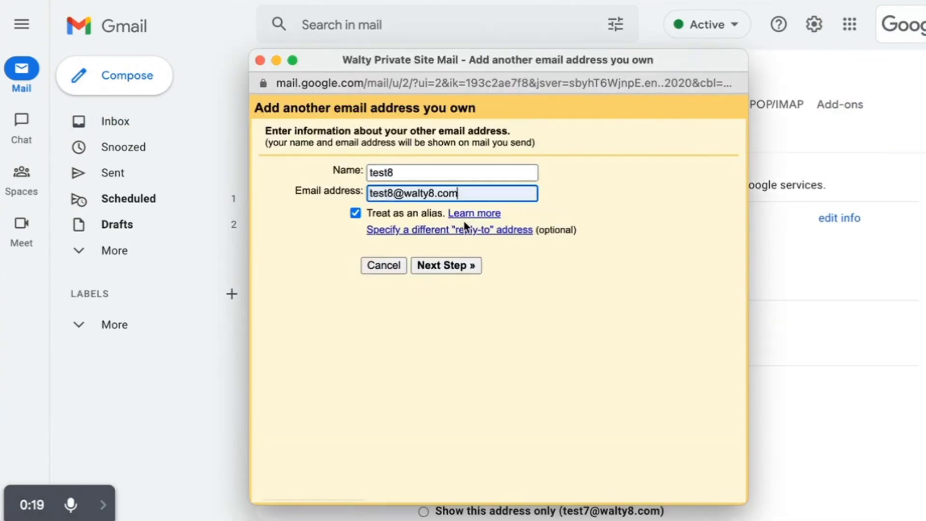
pyautogui.click(442, 267)
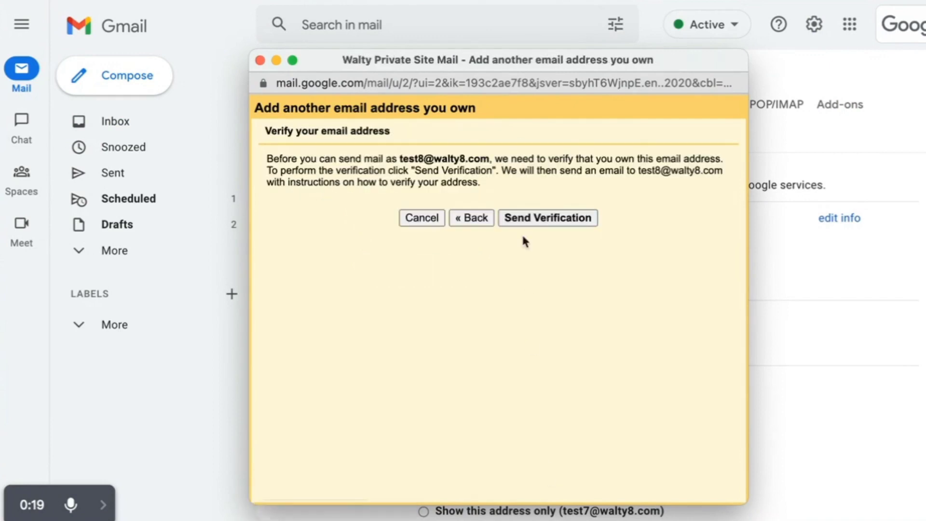
pyautogui.click(555, 220)
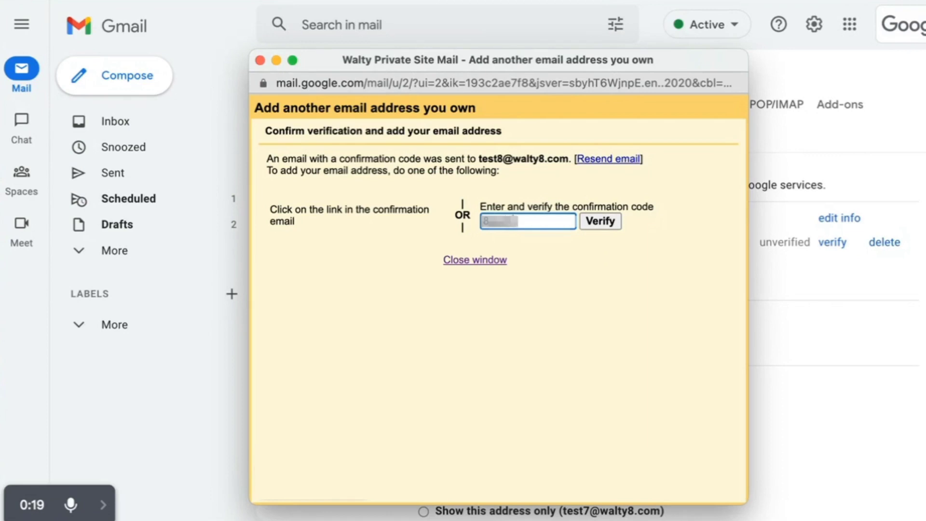
pyautogui.click(617, 221)
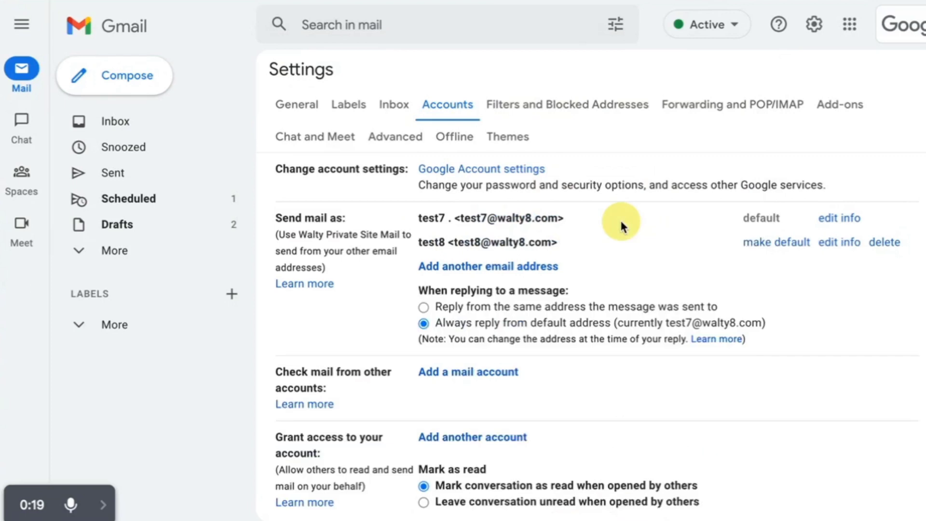
# Step: Compose a new message and set its From address to the newly added alias
pyautogui.click(121, 81)
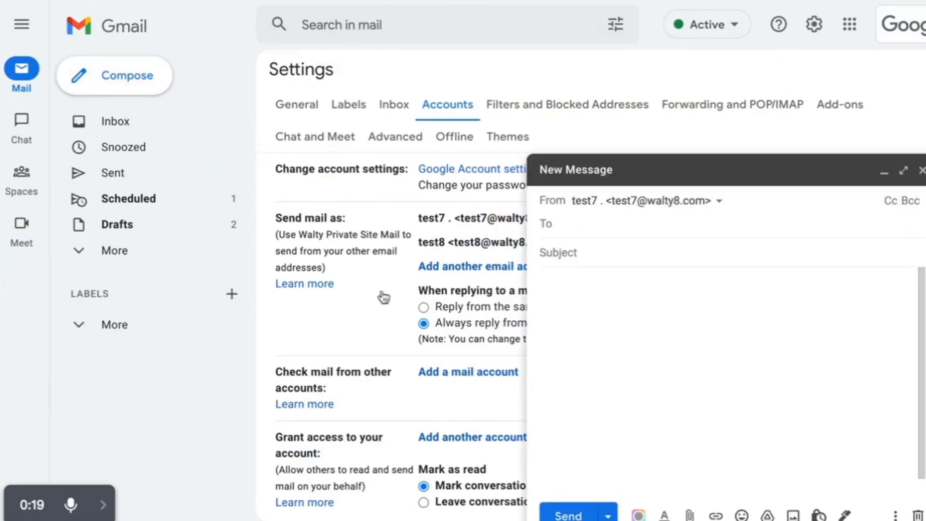
pyautogui.click(690, 264)
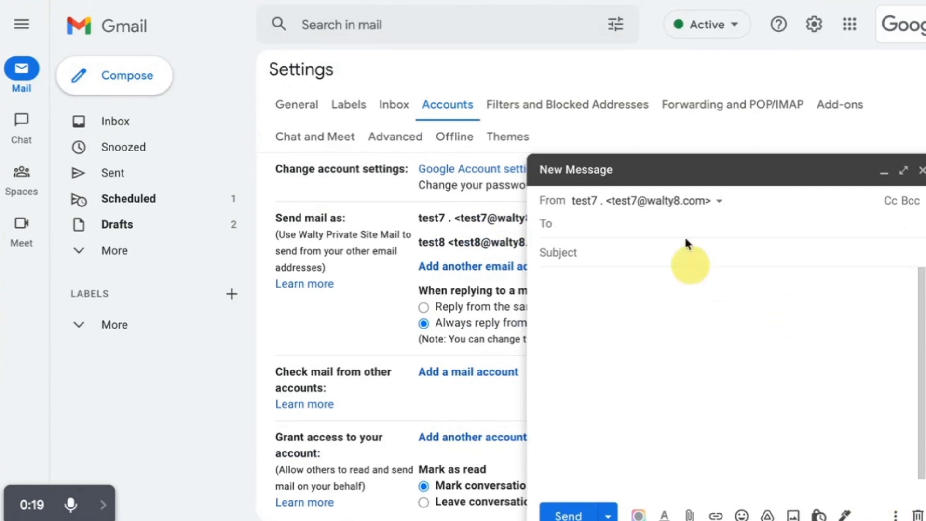
pyautogui.click(715, 203)
pyautogui.click(678, 265)
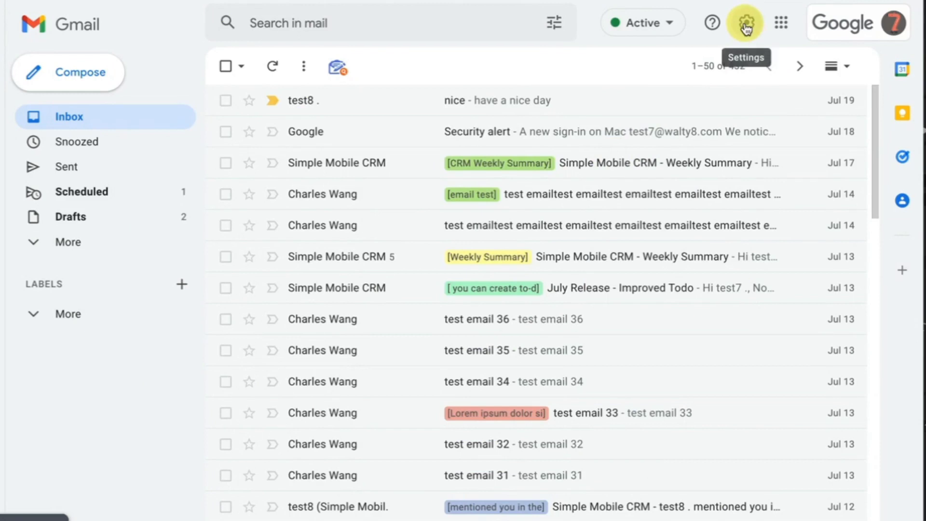
# Step: Under Accounts > Grant access to your account, add the second account as delegate and send the access email
pyautogui.click(746, 28)
pyautogui.click(759, 103)
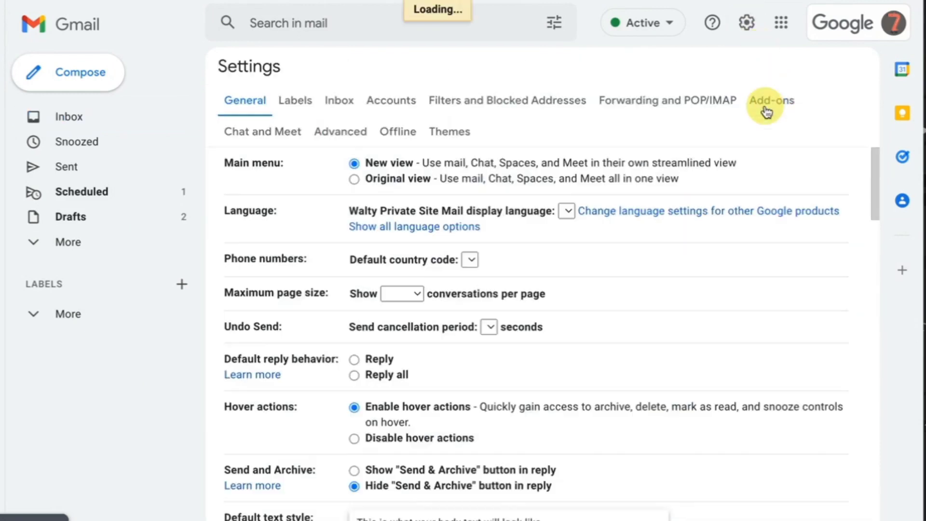
pyautogui.click(382, 101)
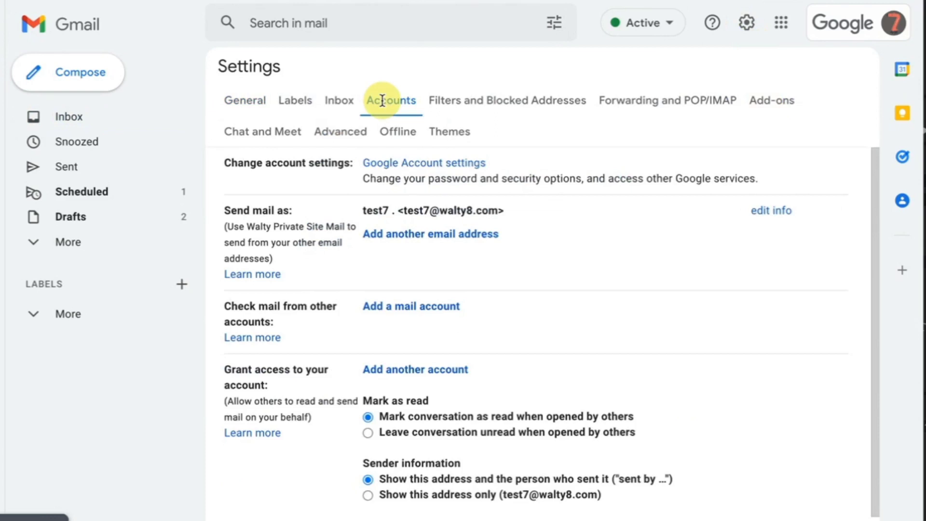
pyautogui.click(393, 369)
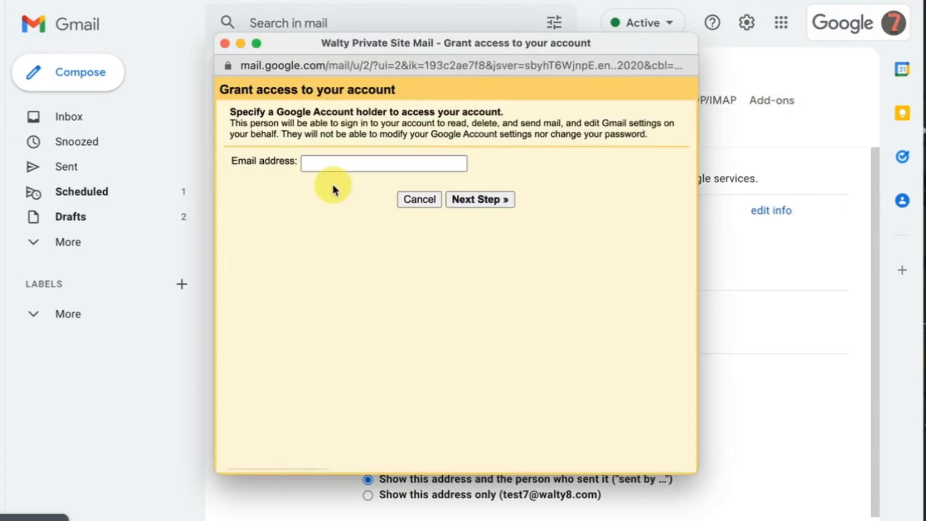
pyautogui.click(332, 164)
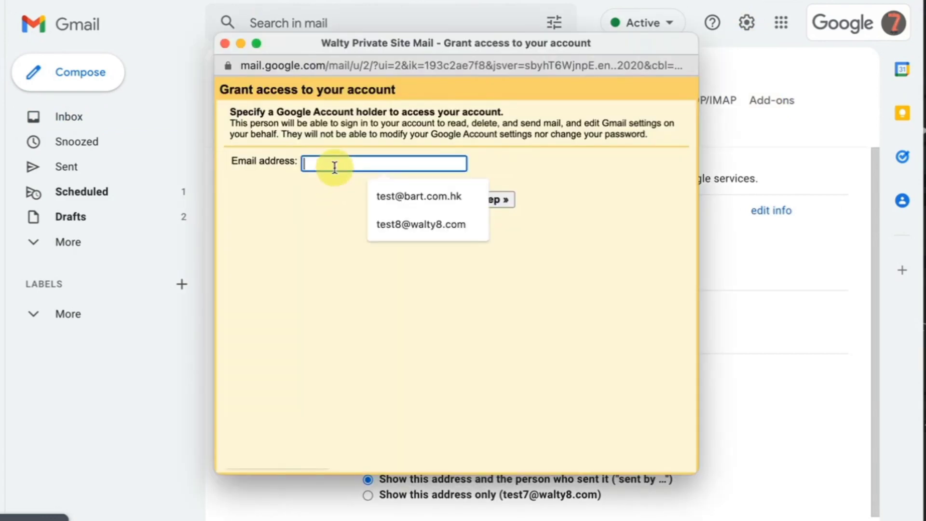
pyautogui.click(404, 225)
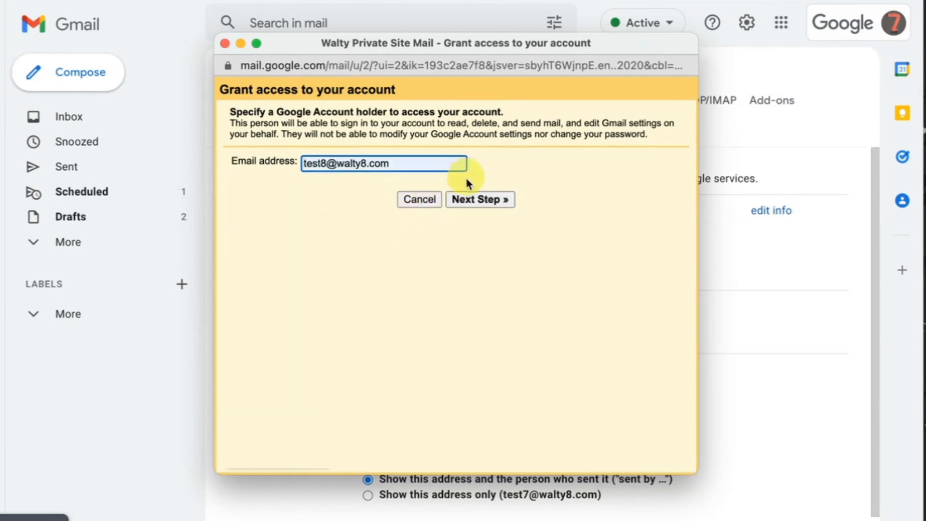
pyautogui.click(478, 200)
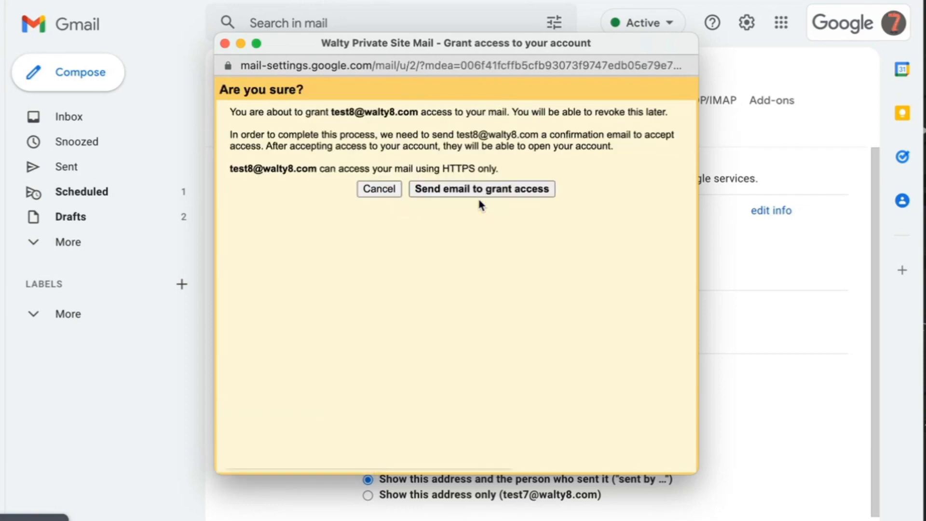
pyautogui.click(475, 193)
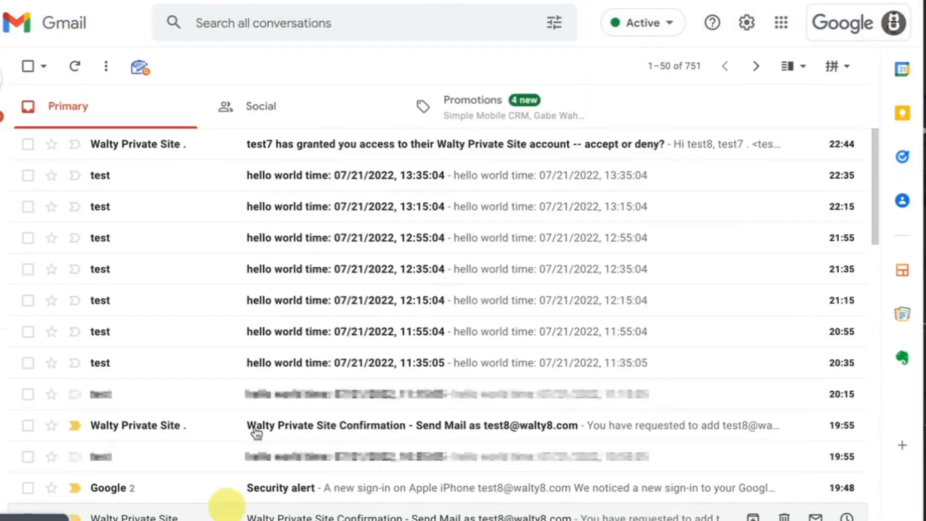
# Step: Accept the delegation invitation email, then switch to the delegated mailbox showing its 432 conversations
pyautogui.click(326, 140)
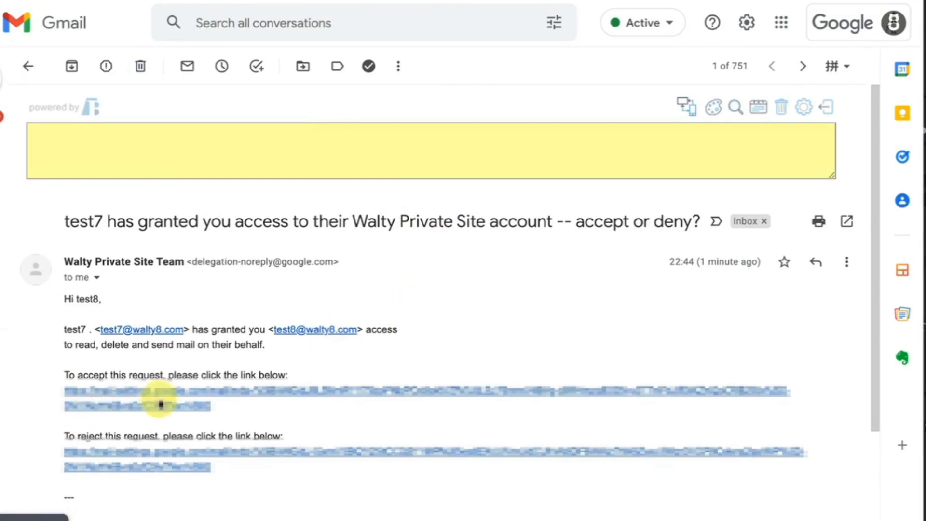
pyautogui.click(175, 391)
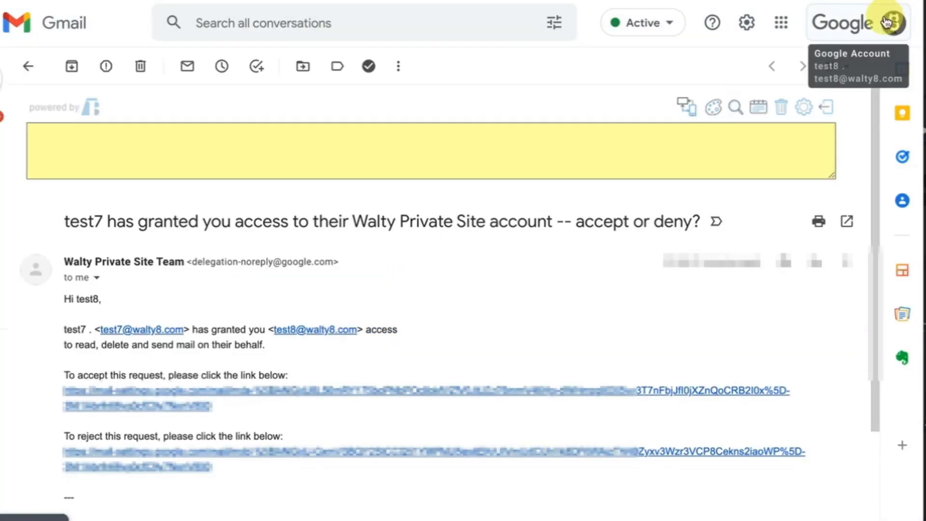
pyautogui.click(891, 22)
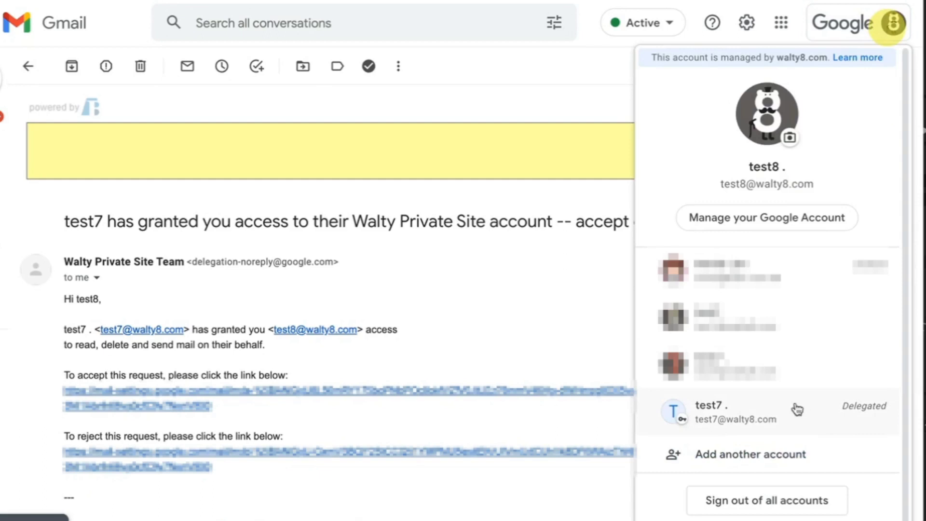
pyautogui.click(741, 414)
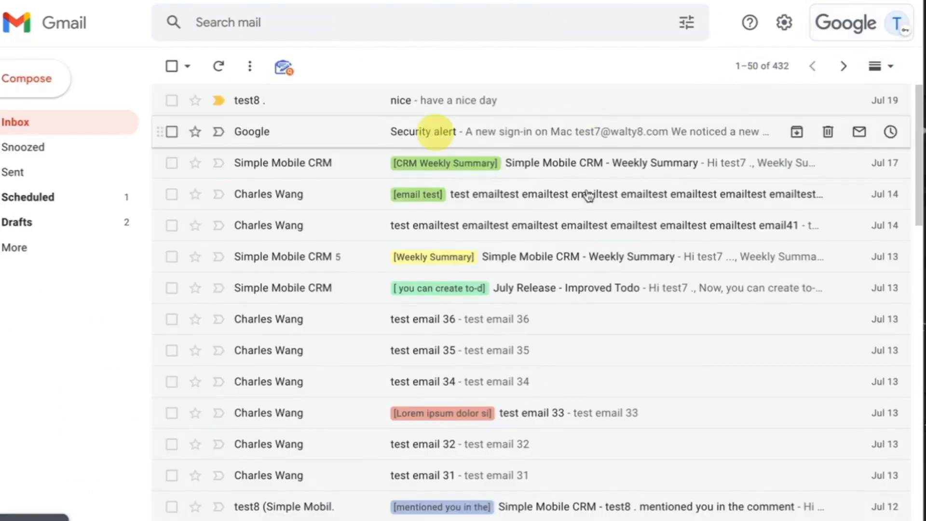